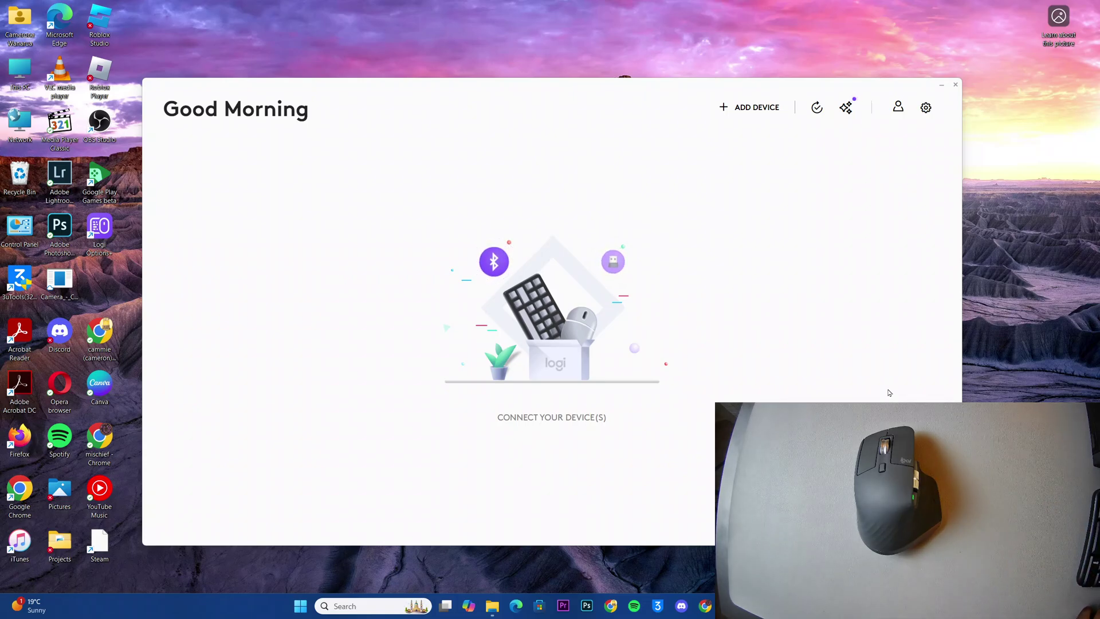
Start adding a device over the Logi Bolt receiver connection
left_click(748, 116)
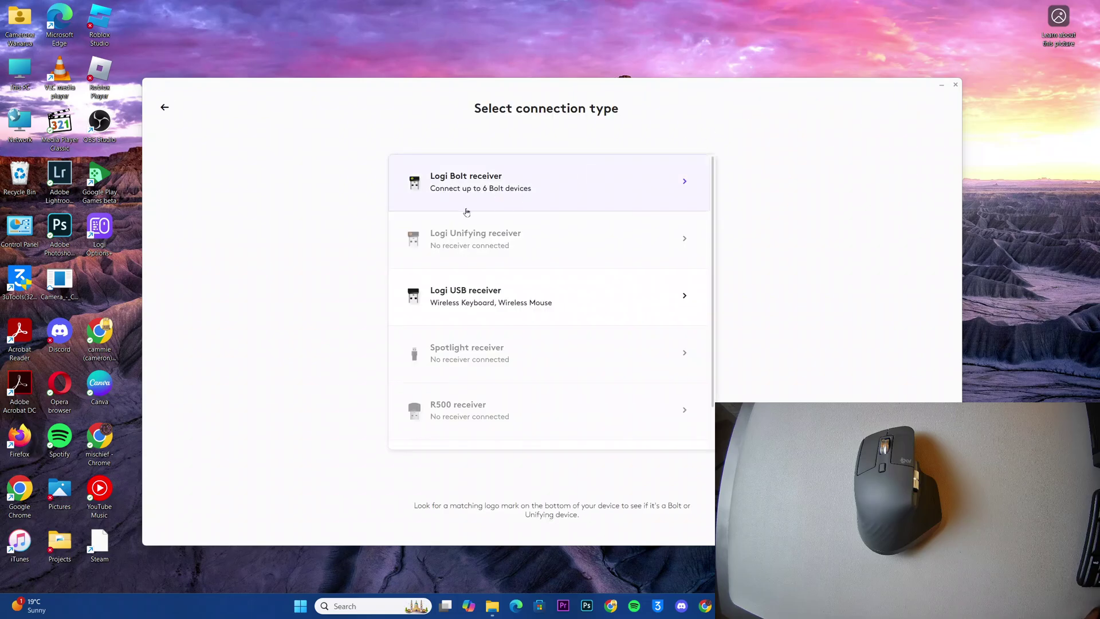
left_click(628, 194)
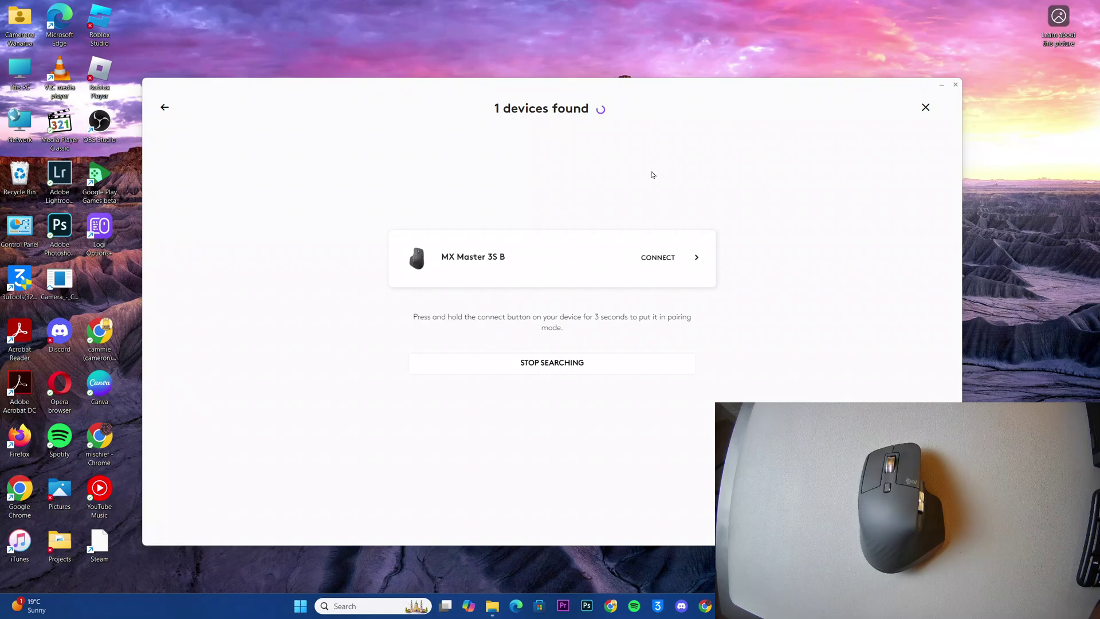
Connect MX Master 3S B and pass the left-click, right-click and both-button verification prompts
left_click(666, 265)
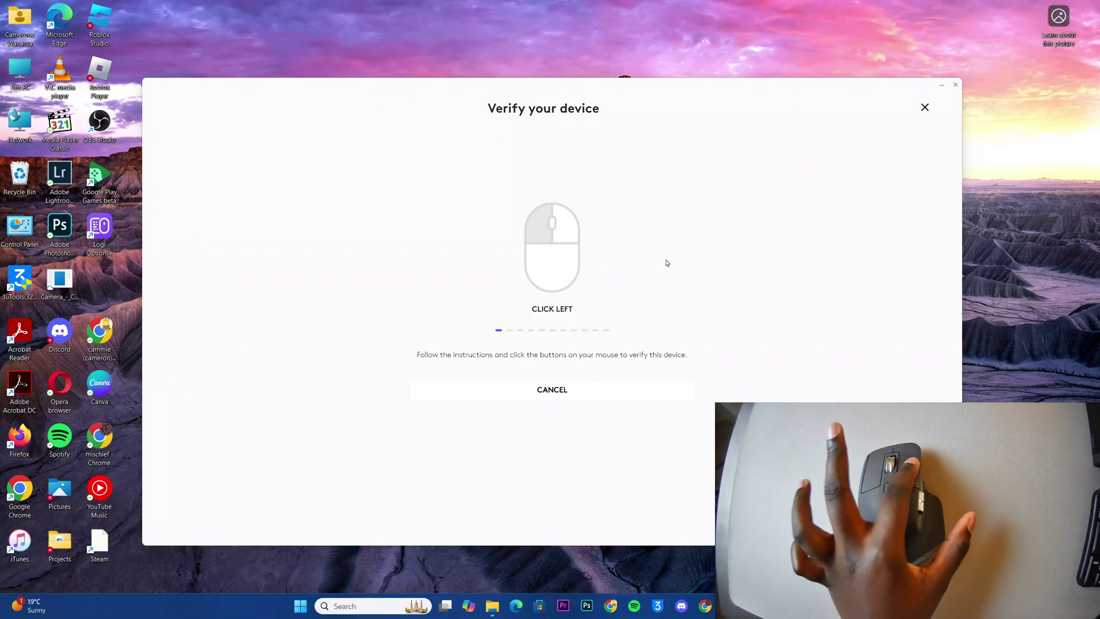
left_click(667, 263)
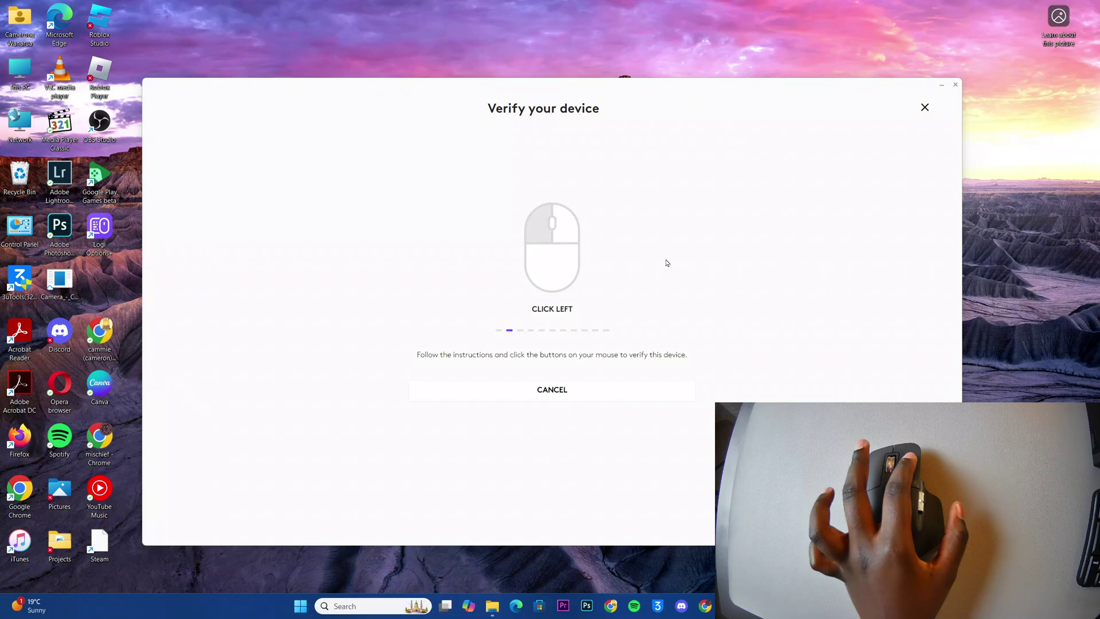
left_click(666, 263)
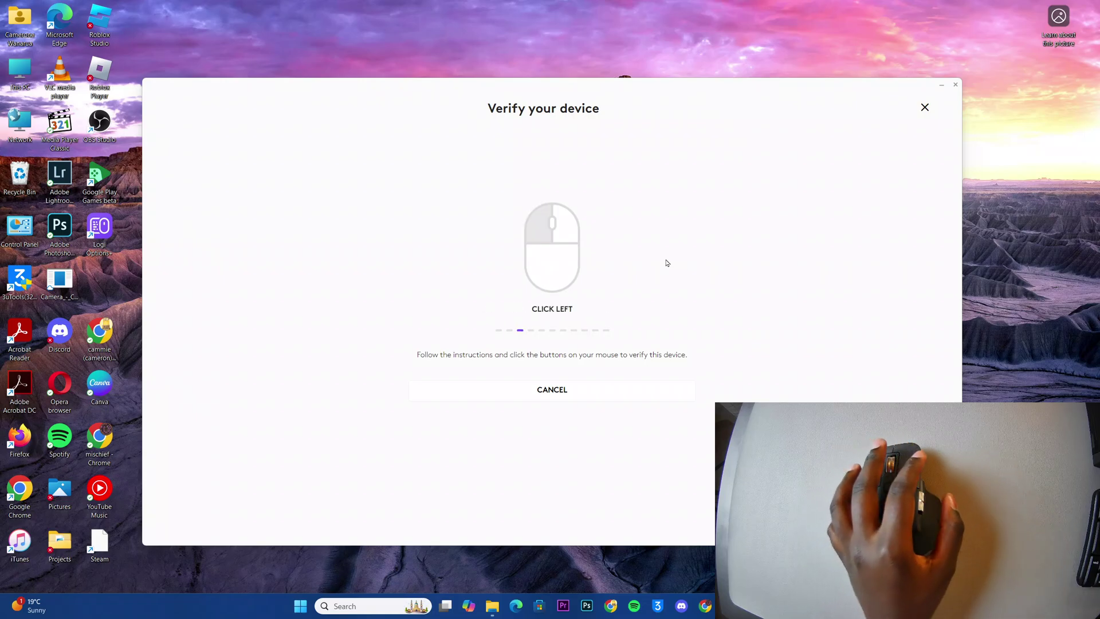
left_click(666, 263)
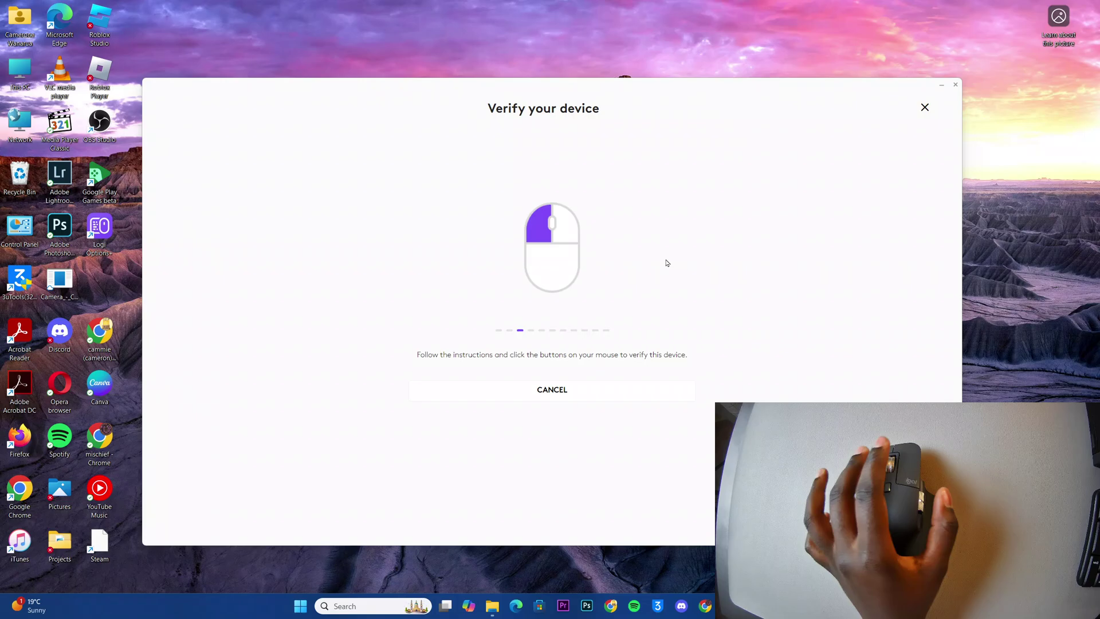
left_click(666, 264)
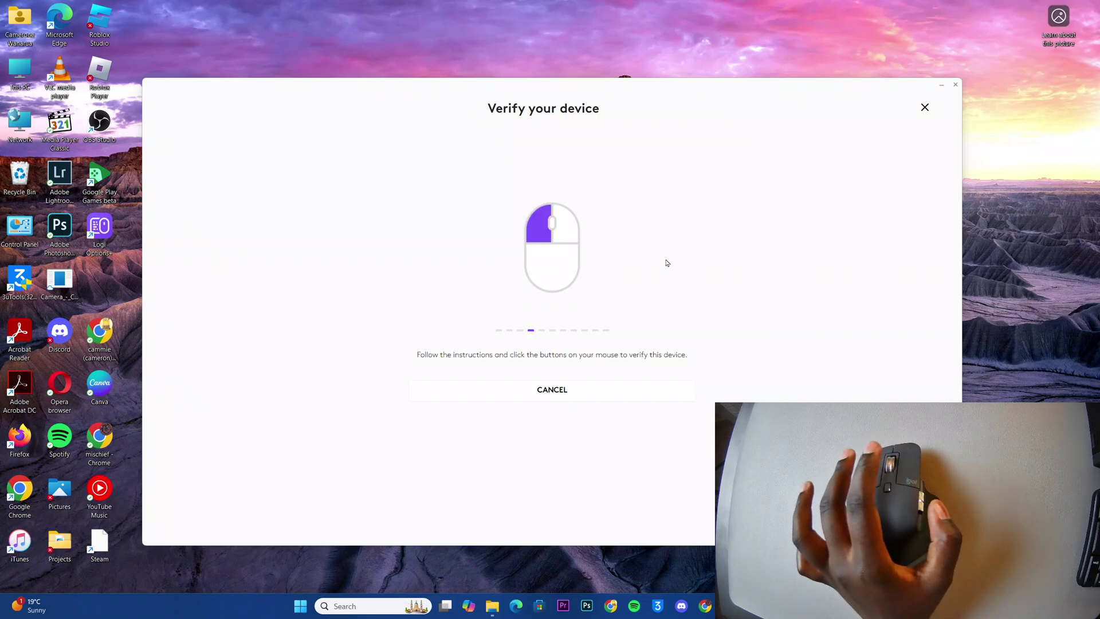
right_click(666, 263)
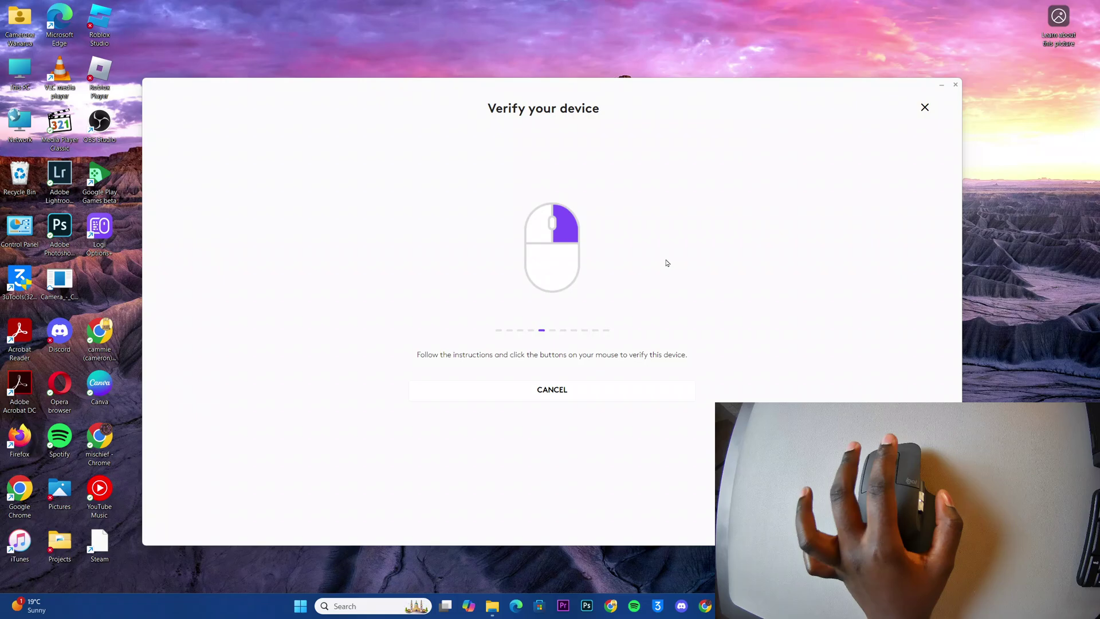
left_click(666, 264)
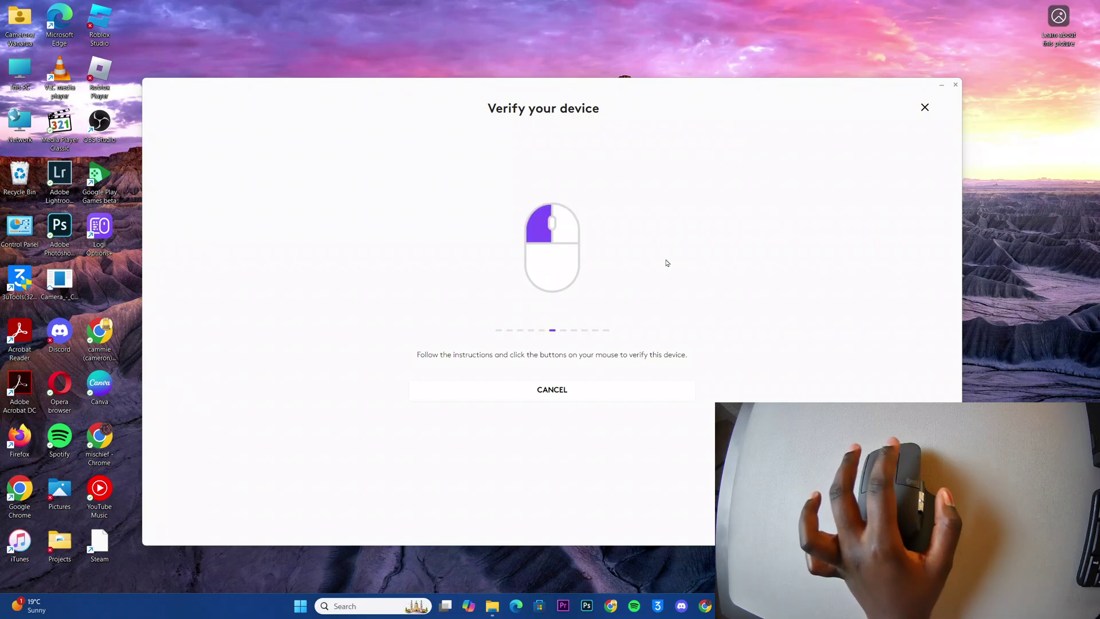
left_click(666, 264)
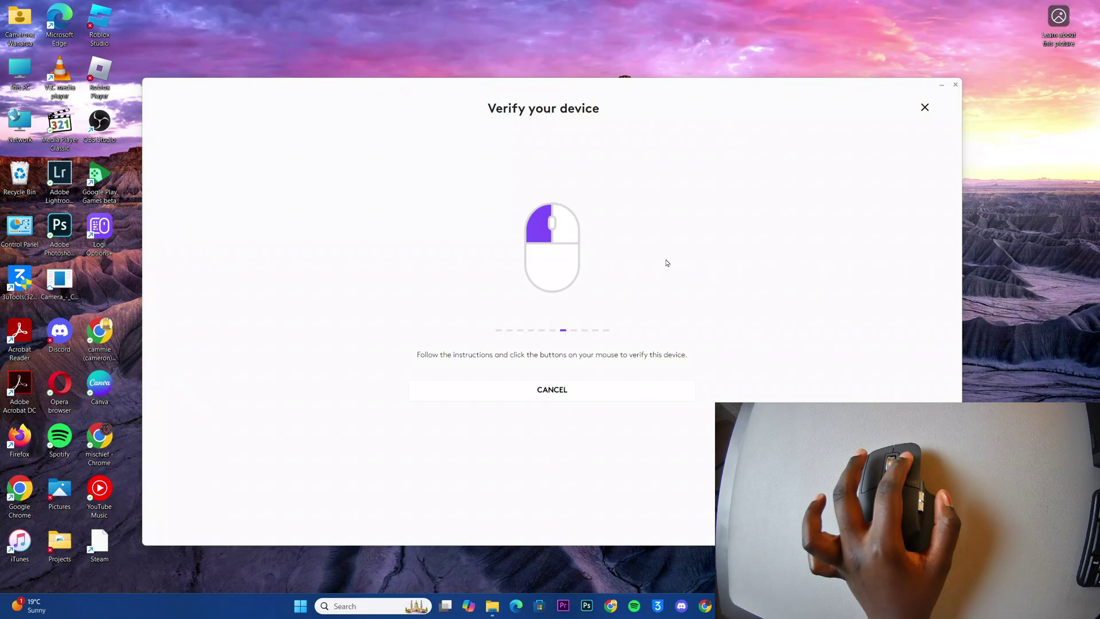
left_click(667, 263)
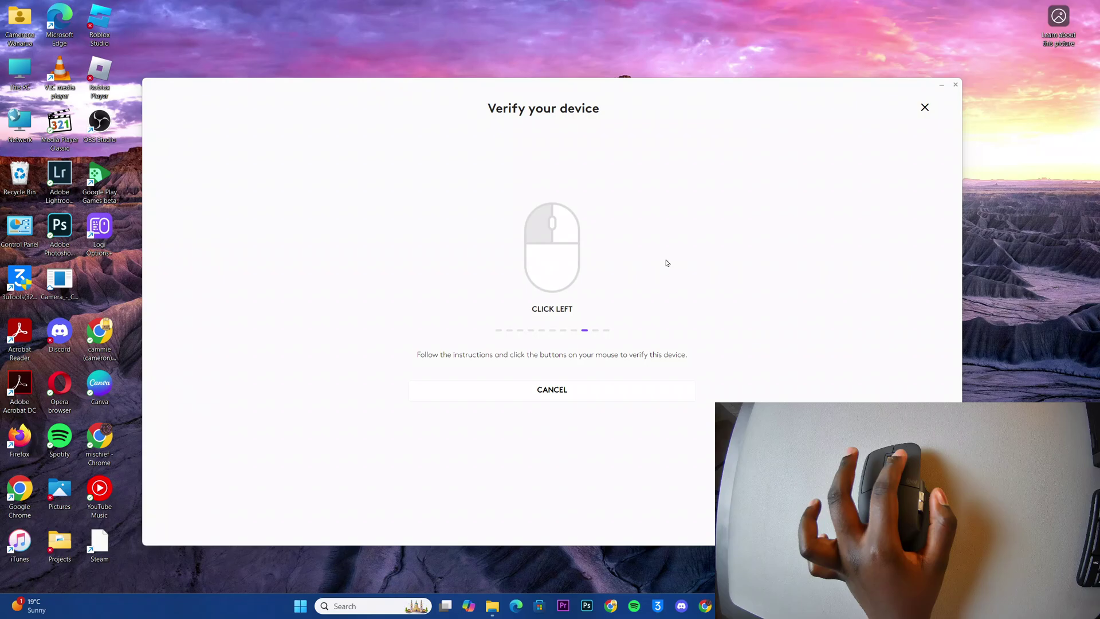
left_click(666, 263)
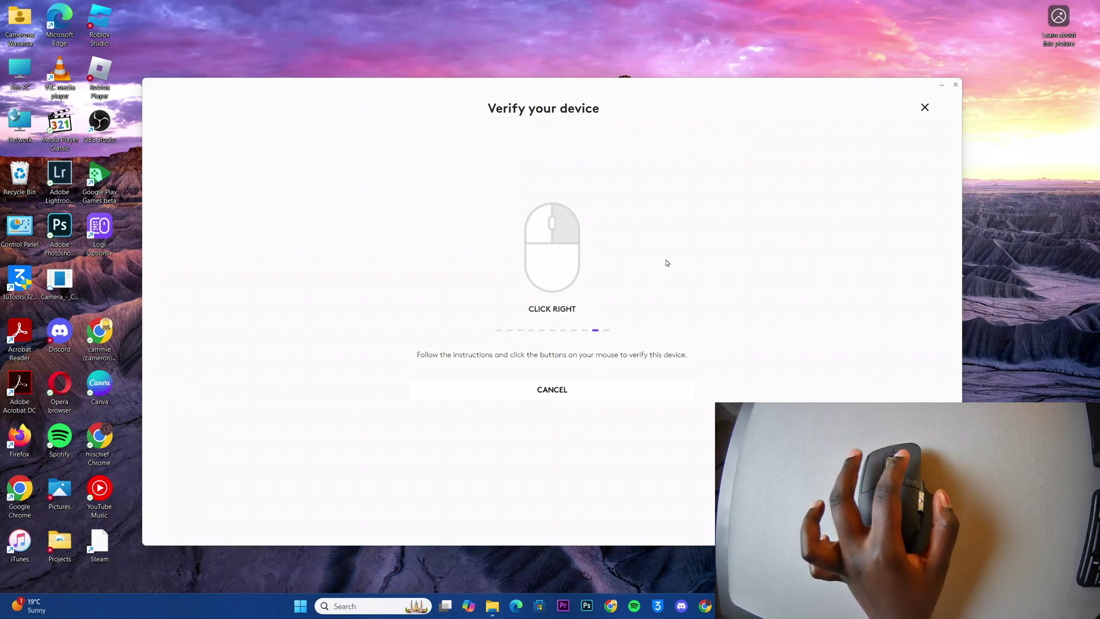
right_click(667, 263)
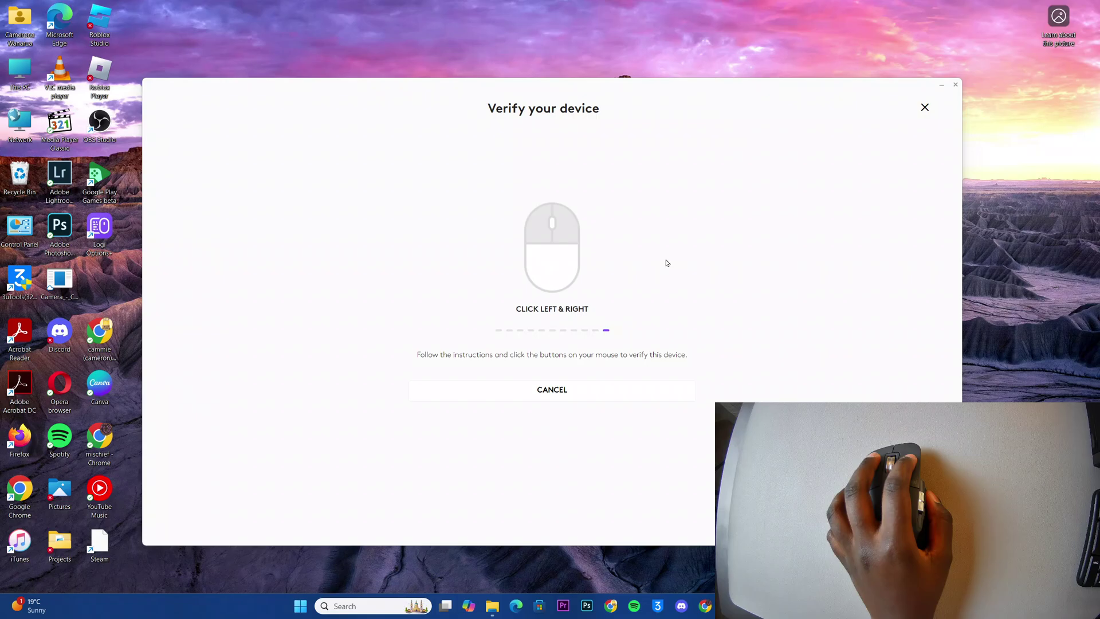
left_click(666, 263)
right_click(667, 263)
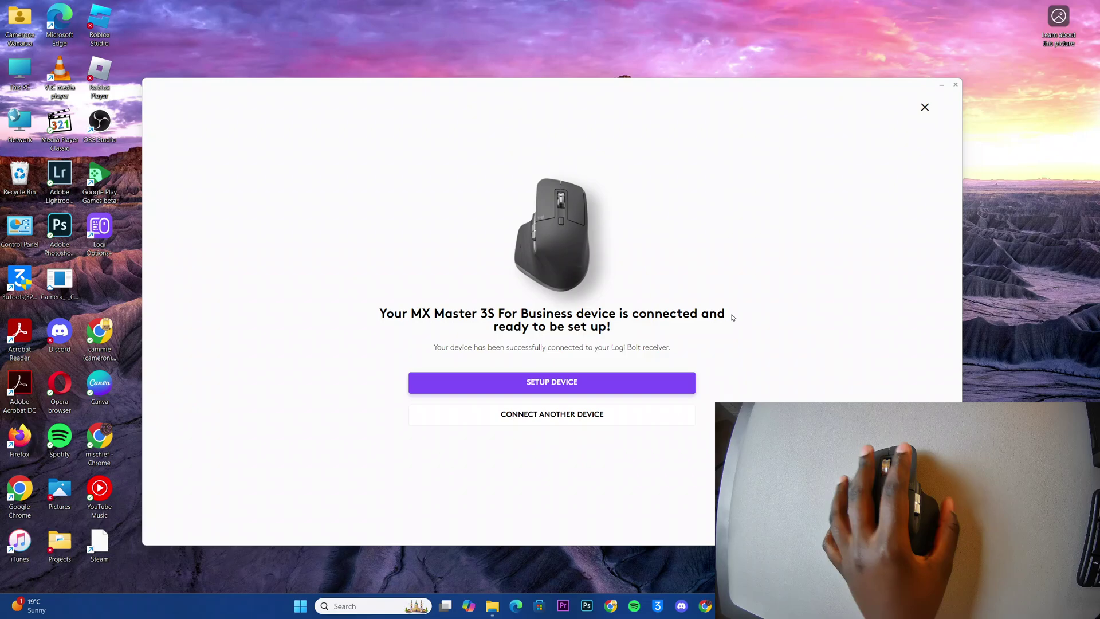
Finish setup to open the MX Master 3S For Business customization page
left_click(650, 387)
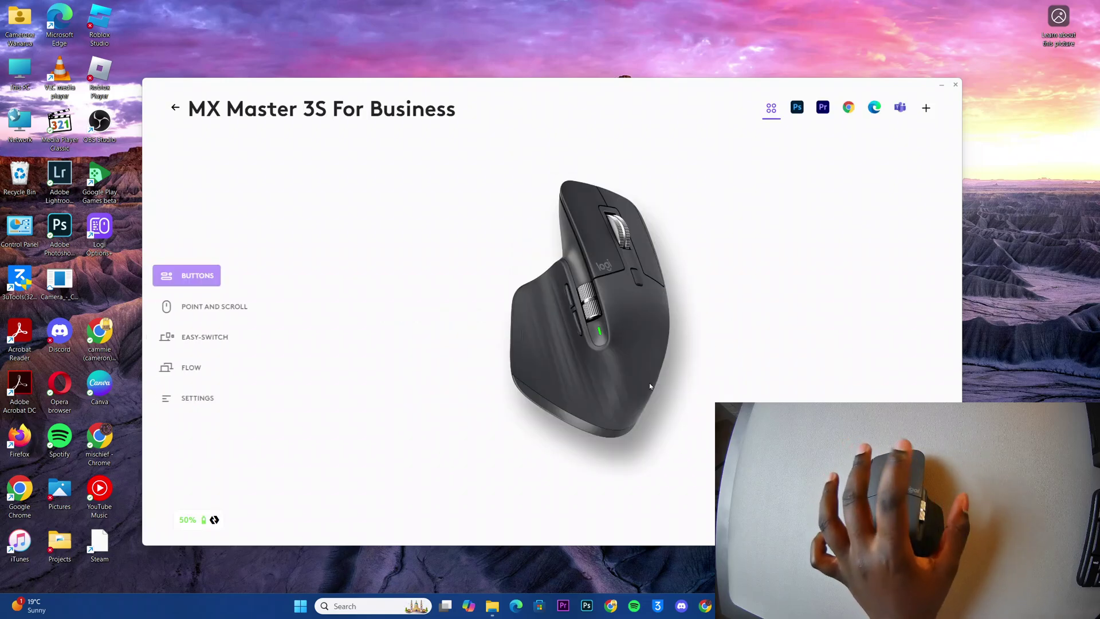